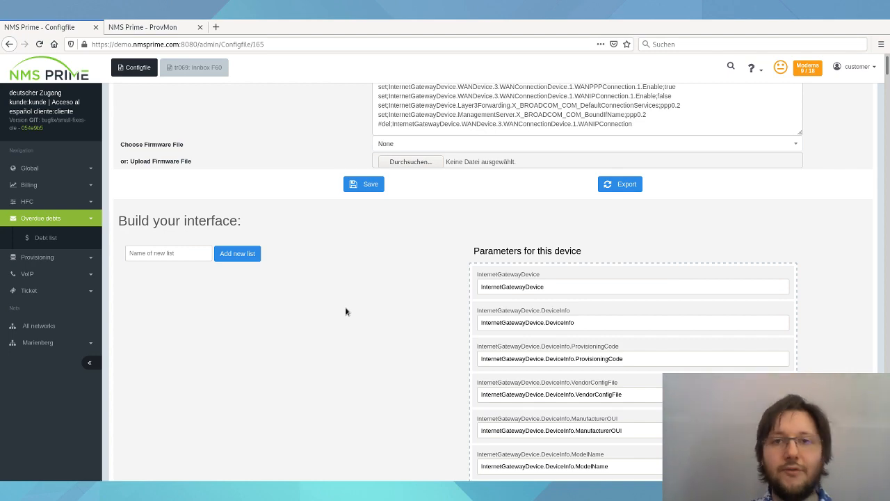
- Add a list named List1 containing the InternetGatewayDevice.DeviceInfo.ProvisioningCode parameter, and label that parameter Code
{"action": "left_click", "coordinate": [187, 248]}
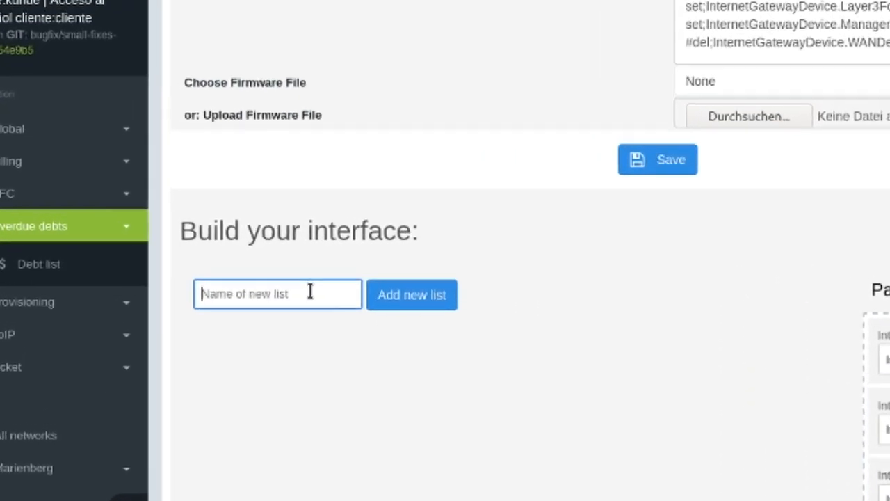
{"action": "type", "text": "List1"}
{"action": "left_click", "coordinate": [512, 333]}
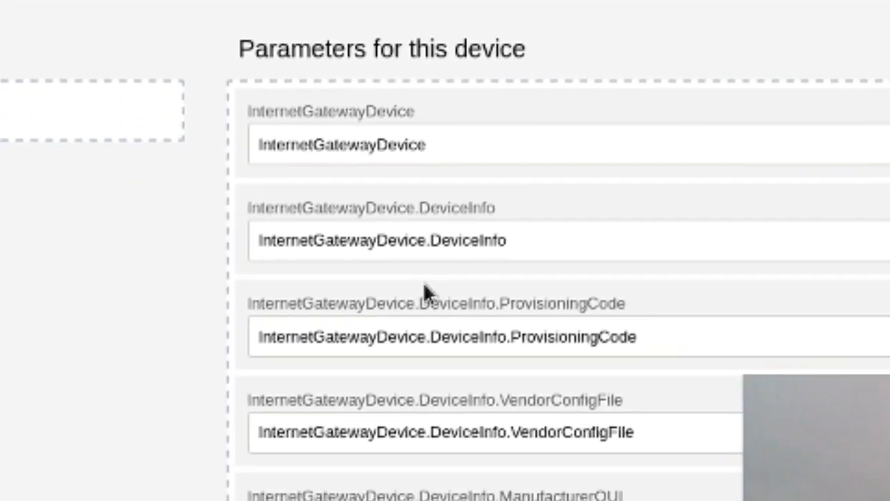
{"action": "left_click_drag", "start_coordinate": [862, 416], "coordinate": [299, 258]}
{"action": "left_click_drag", "start_coordinate": [535, 292], "coordinate": [89, 292]}
{"action": "type", "text": "Code"}
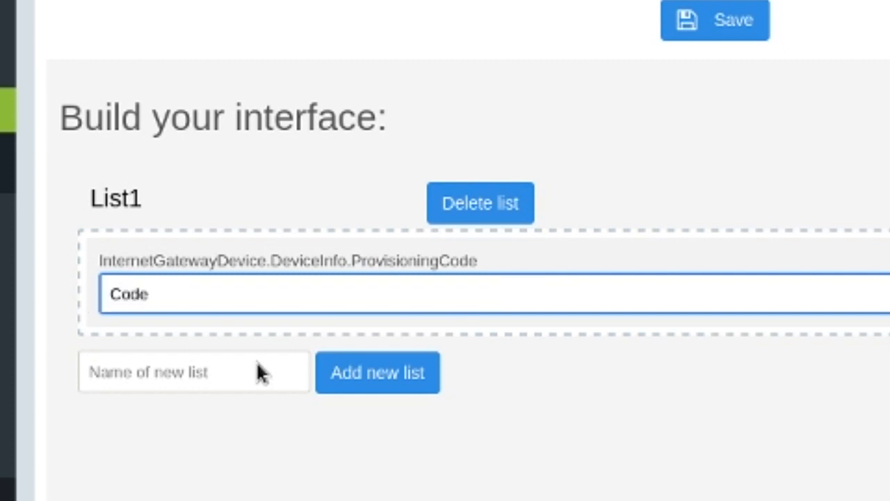
- Add a list named List2 containing the InternetGatewayDevice.DeviceInfo.ModelName parameter, and label that parameter Modelname
{"action": "left_click", "coordinate": [217, 372]}
{"action": "type", "text": "List"}
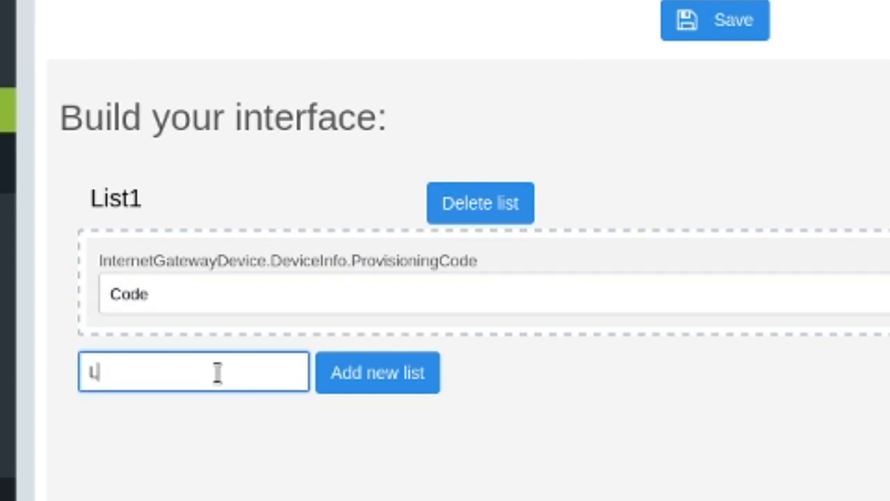
{"action": "type", "text": "2"}
{"action": "left_click", "coordinate": [348, 375]}
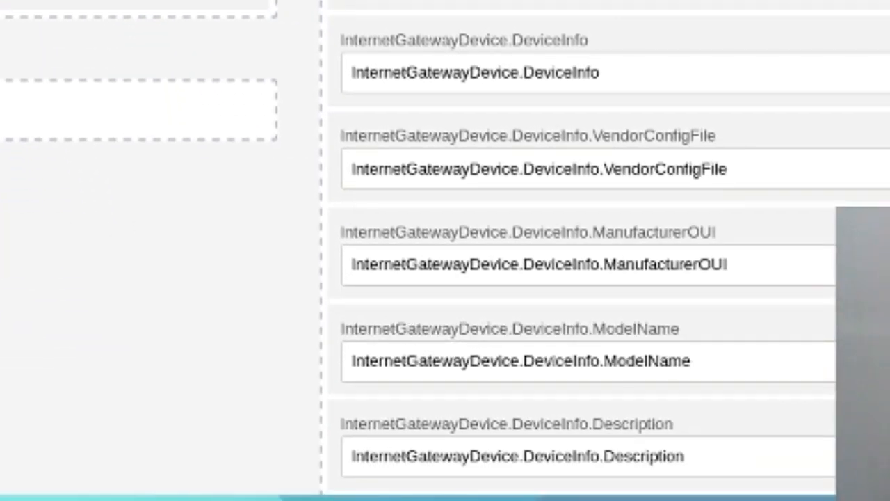
{"action": "left_click_drag", "start_coordinate": [622, 408], "coordinate": [34, 194]}
{"action": "left_click_drag", "start_coordinate": [448, 362], "coordinate": [12, 366]}
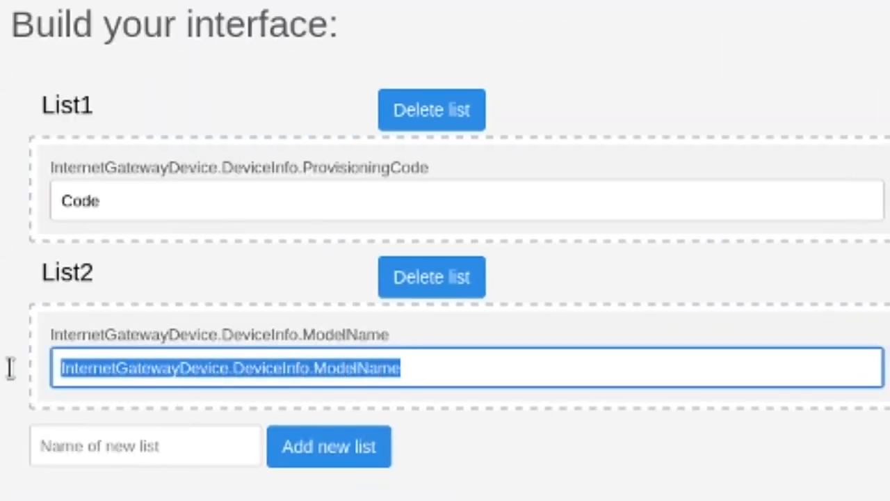
{"action": "type", "text": "Modelna"}
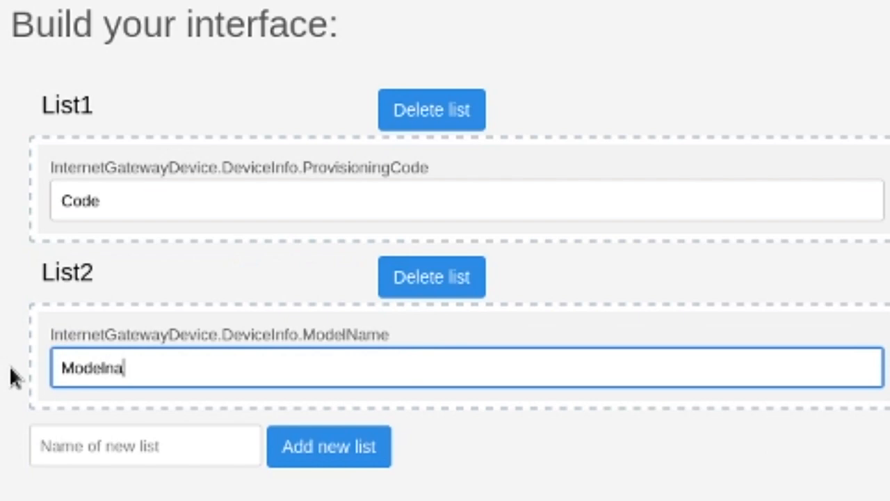
{"action": "type", "text": "me"}
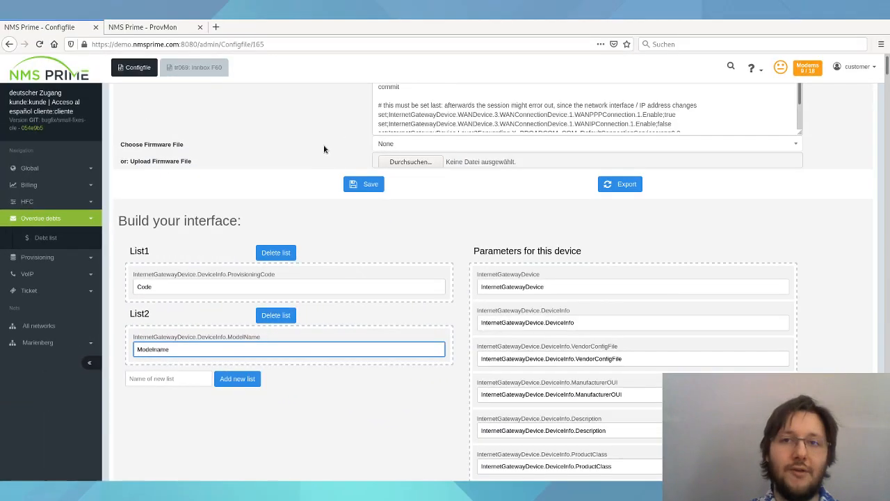
- Delete the #monitoring entry from the config file parameters and rename the first interface list to List1 Renamed
{"action": "scroll", "coordinate": [324, 149], "scroll_direction": "up", "scroll_amount": 5}
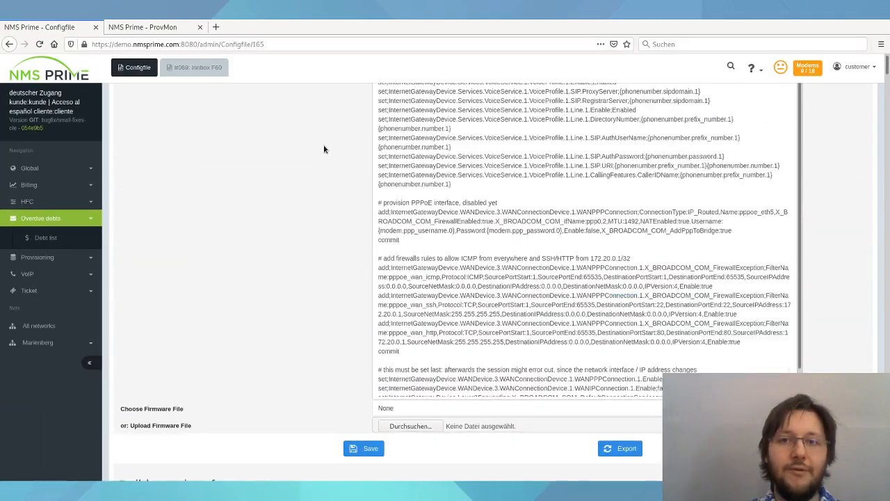
{"action": "scroll", "coordinate": [323, 149], "scroll_direction": "up", "scroll_amount": 5}
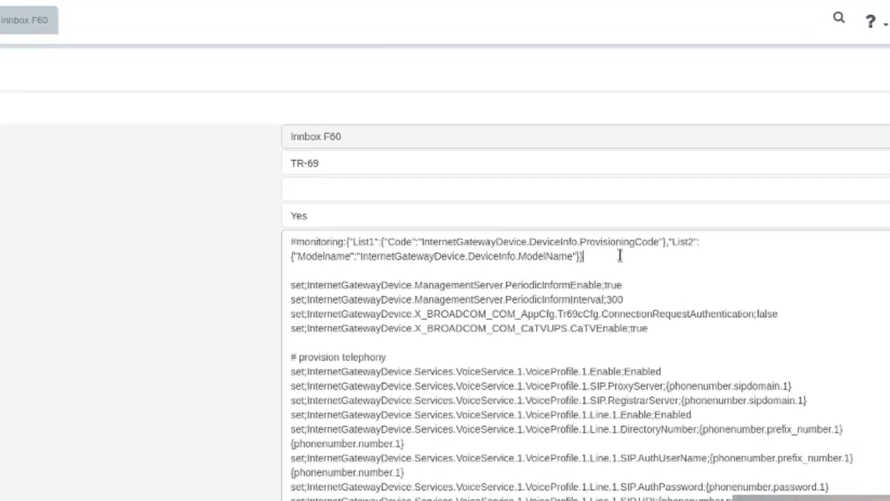
{"action": "left_click_drag", "start_coordinate": [589, 218], "coordinate": [405, 200]}
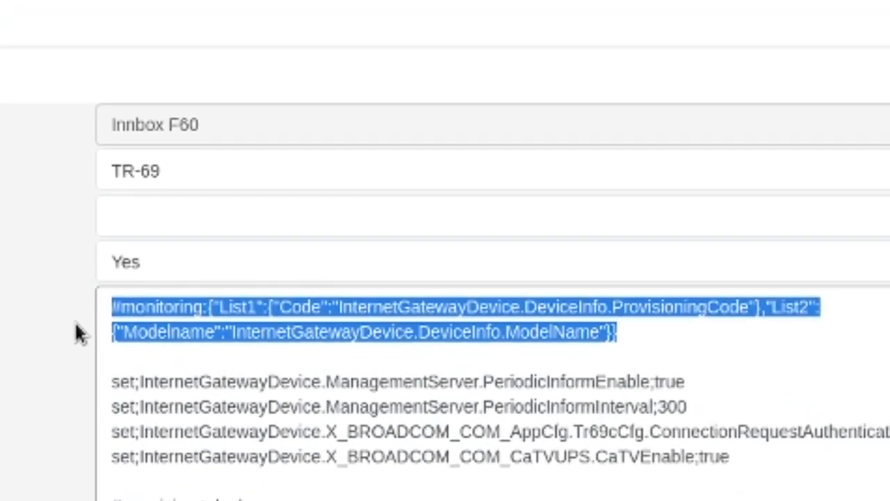
{"action": "key", "text": "BackSpace"}
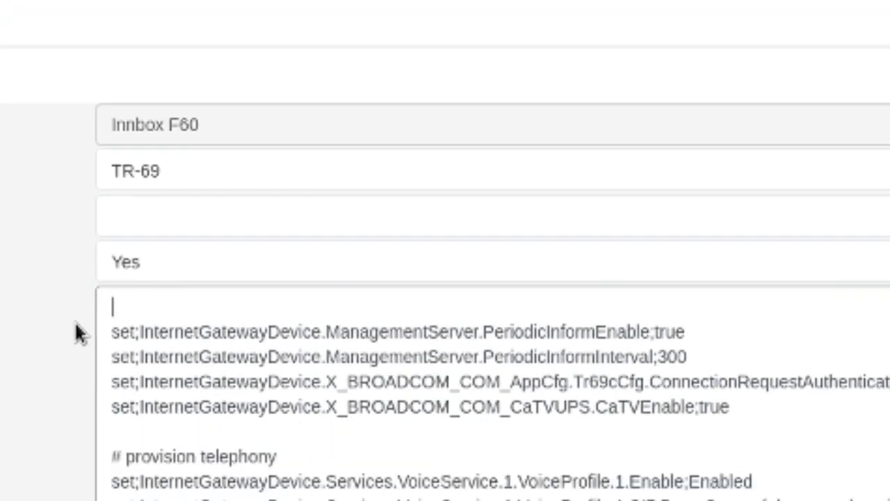
{"action": "scroll", "coordinate": [325, 328], "scroll_direction": "down", "scroll_amount": 10}
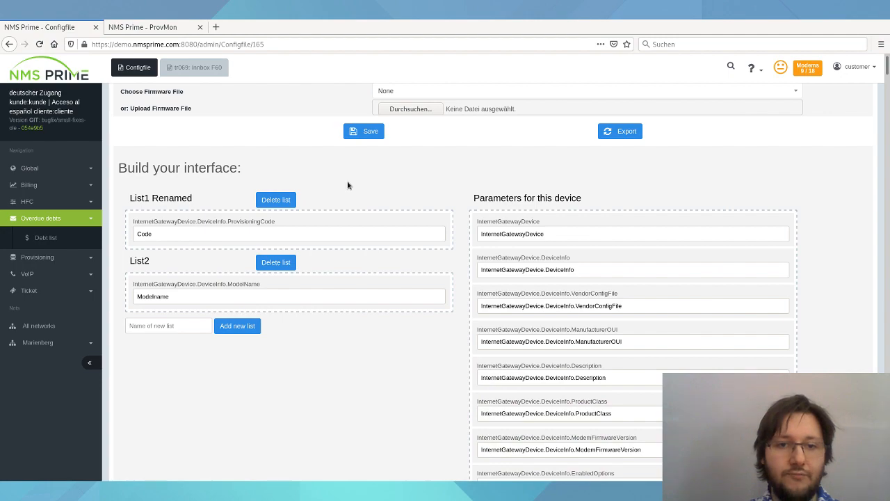
- Move the #monitoring entry from the start of the config file parameters to just before the "# provision telephony" section
{"action": "scroll", "coordinate": [305, 161], "scroll_direction": "up", "scroll_amount": 10}
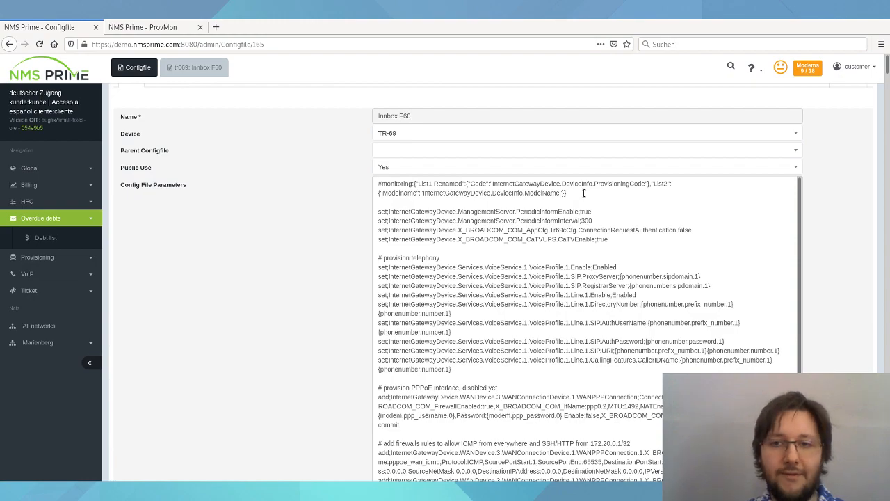
{"action": "left_click_drag", "start_coordinate": [583, 193], "coordinate": [422, 174]}
{"action": "key", "text": "ctrl+c"}
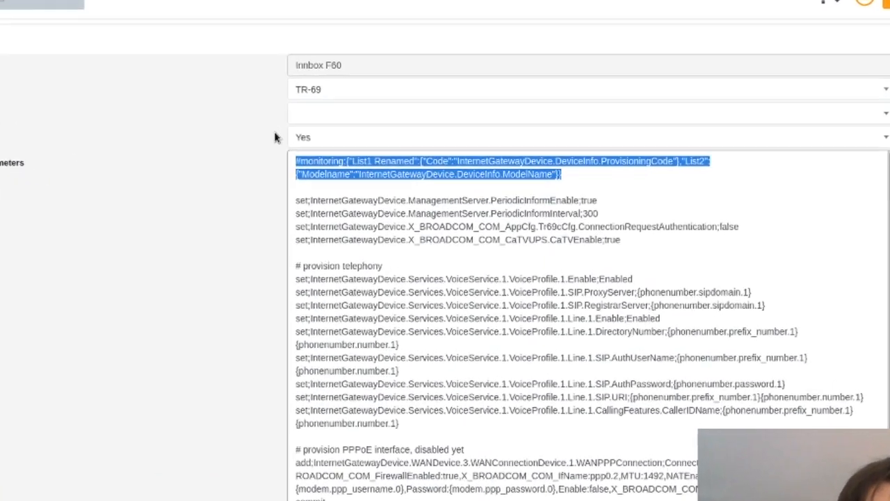
{"action": "key", "text": "BackSpace"}
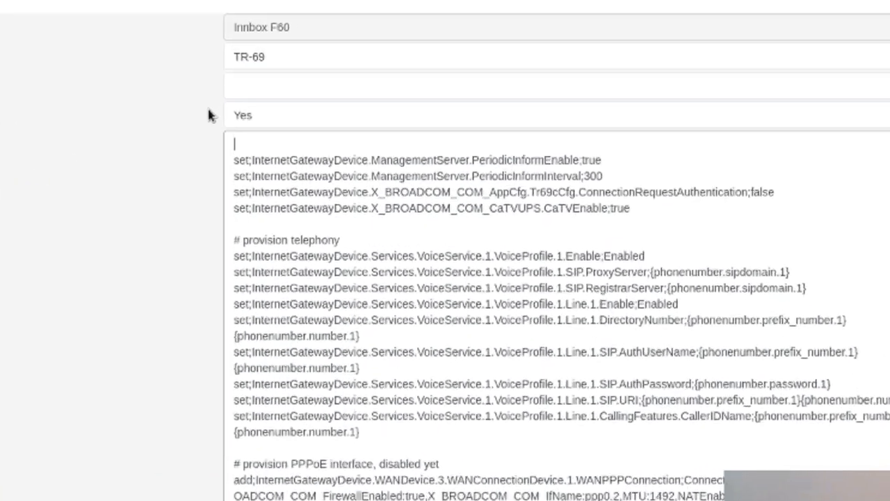
{"action": "key", "text": "Delete"}
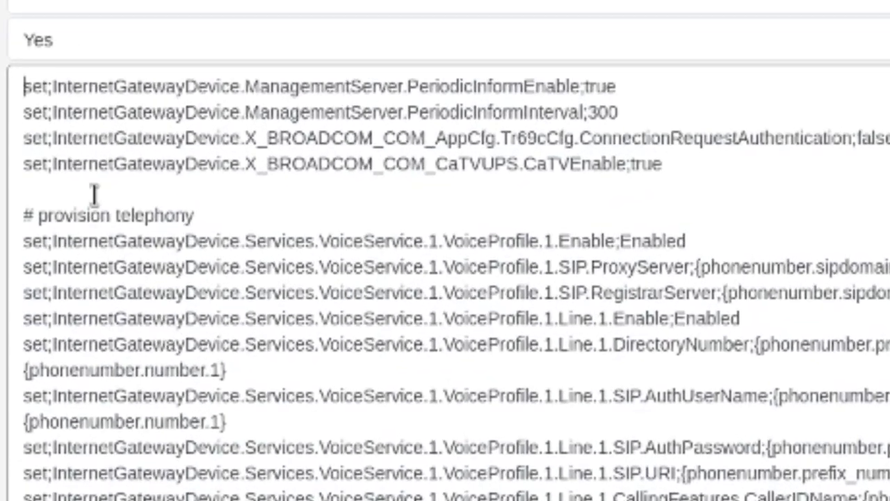
{"action": "left_click", "coordinate": [95, 191]}
{"action": "key", "text": "Return"}
{"action": "key", "text": "ctrl+v"}
{"action": "key", "text": "Return"}
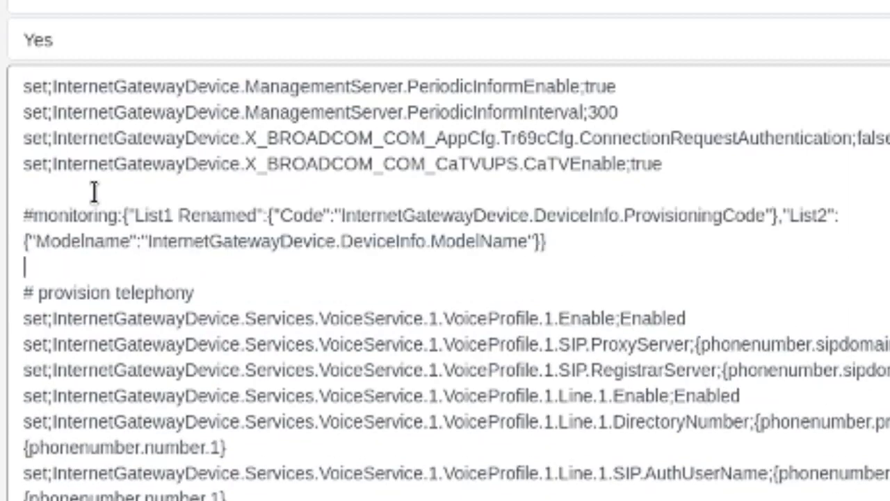
- Move List2 above List1 Renamed and add the InternetGatewayDevice.DeviceInfo parameter to List2, labelled Deviceinfo
{"action": "scroll", "coordinate": [292, 280], "scroll_direction": "down", "scroll_amount": 10}
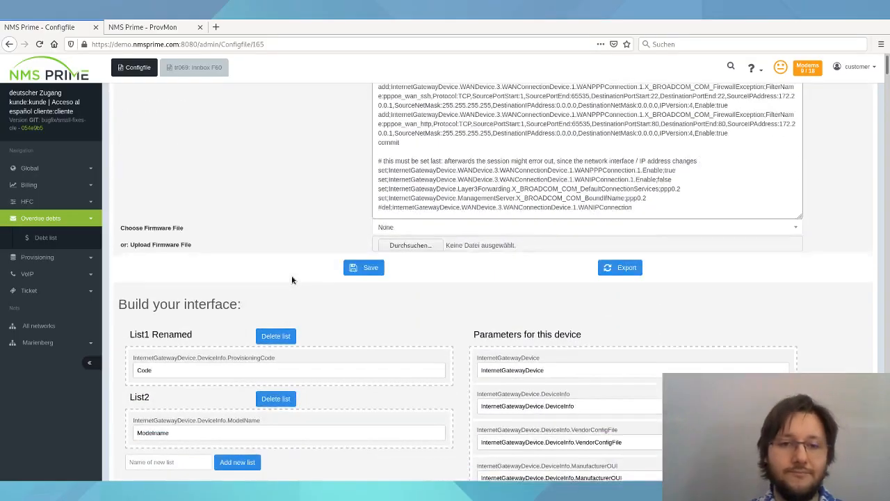
{"action": "scroll", "coordinate": [292, 280], "scroll_direction": "down", "scroll_amount": 4}
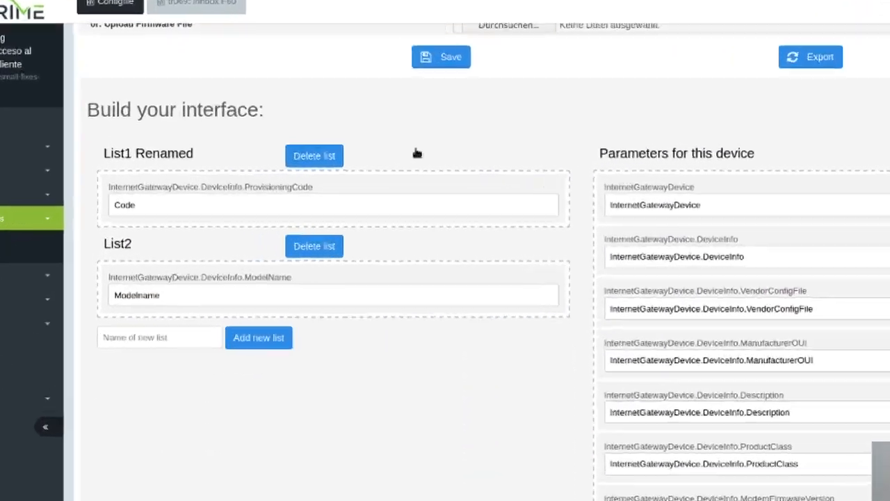
{"action": "left_click_drag", "start_coordinate": [343, 173], "coordinate": [352, 244]}
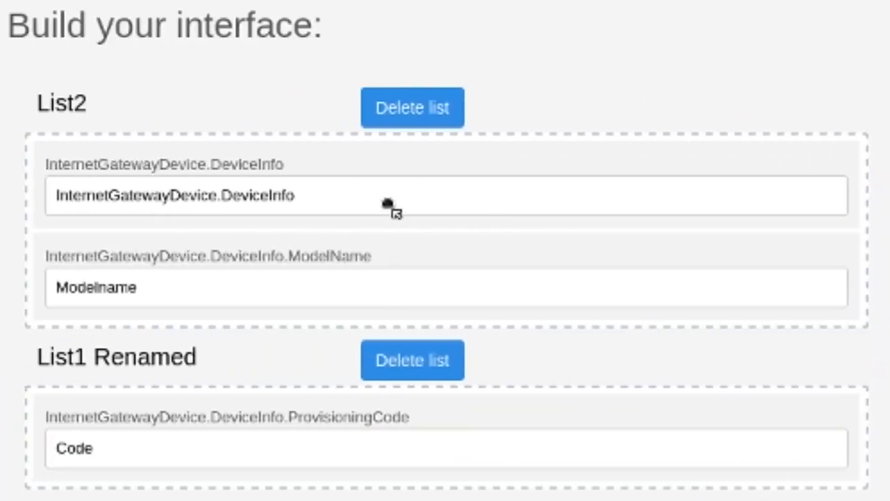
{"action": "left_click_drag", "start_coordinate": [367, 193], "coordinate": [28, 193]}
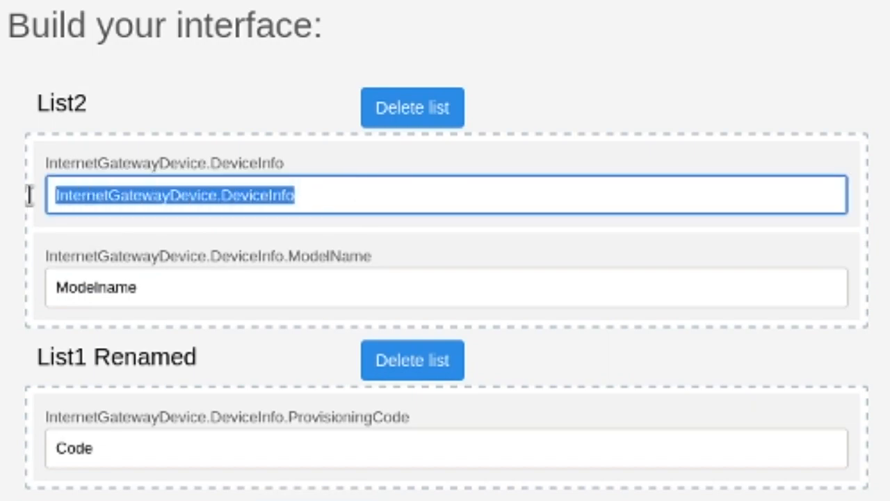
{"action": "type", "text": "Deviceinfo"}
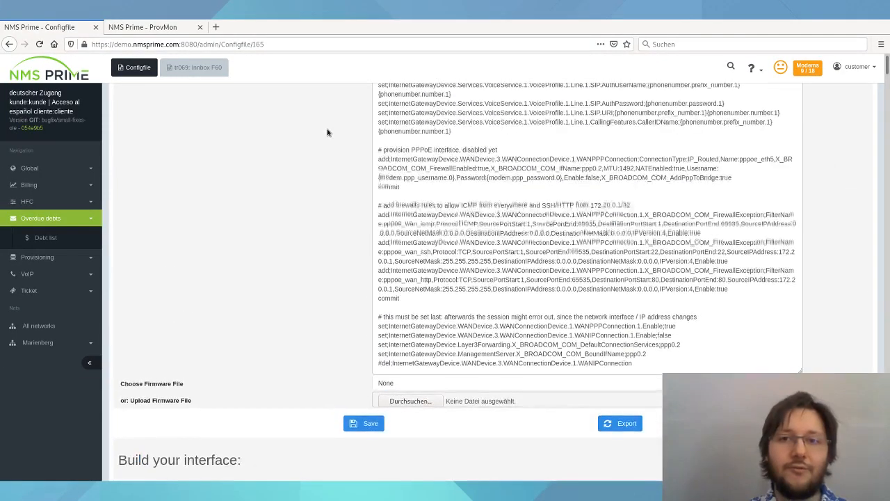
{"action": "scroll", "coordinate": [328, 133], "scroll_direction": "up", "scroll_amount": 10}
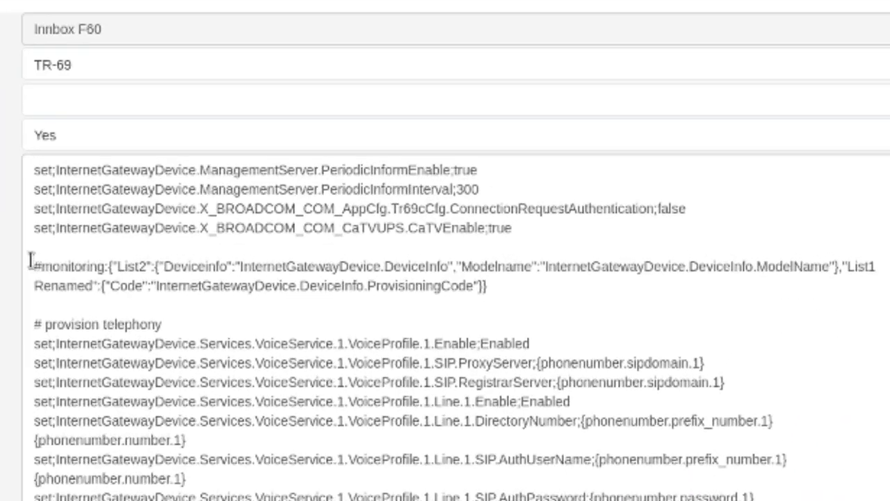
{"action": "triple_click", "coordinate": [30, 260]}
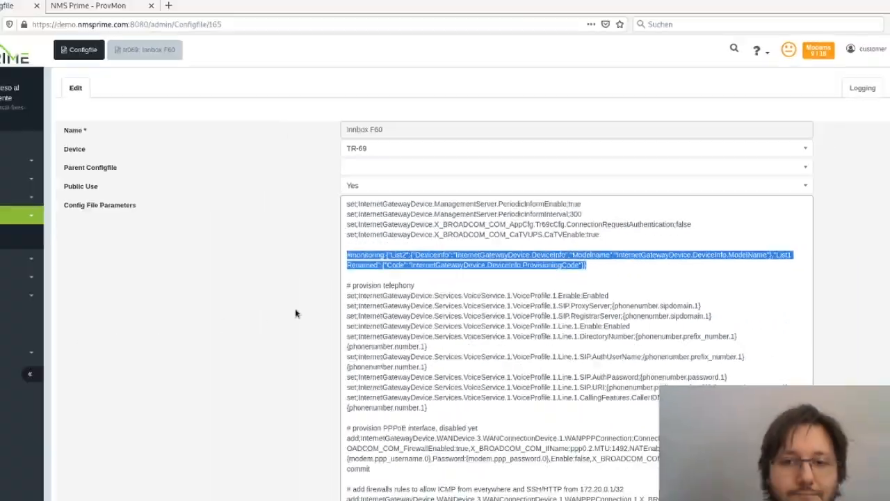
- Rename the List1 Renamed list to Delete and remove that list from the interface
{"action": "scroll", "coordinate": [296, 313], "scroll_direction": "down", "scroll_amount": 10}
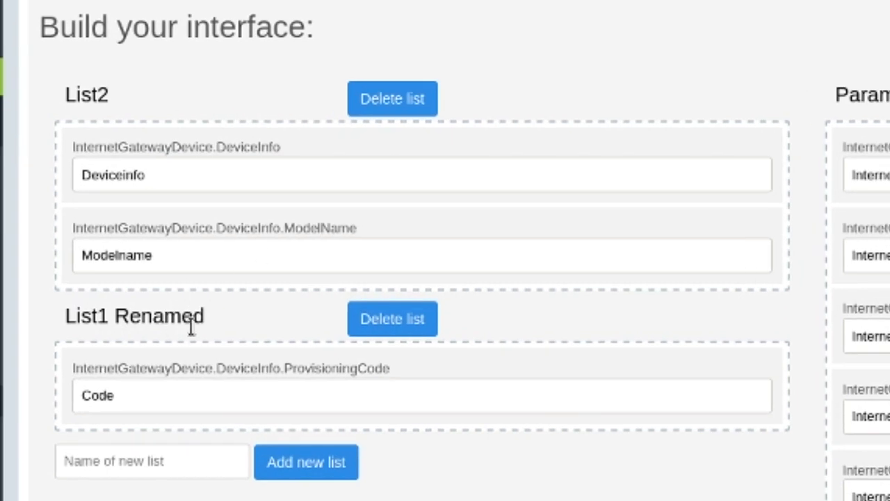
{"action": "left_click_drag", "start_coordinate": [206, 320], "coordinate": [46, 300]}
{"action": "type", "text": "Delete"}
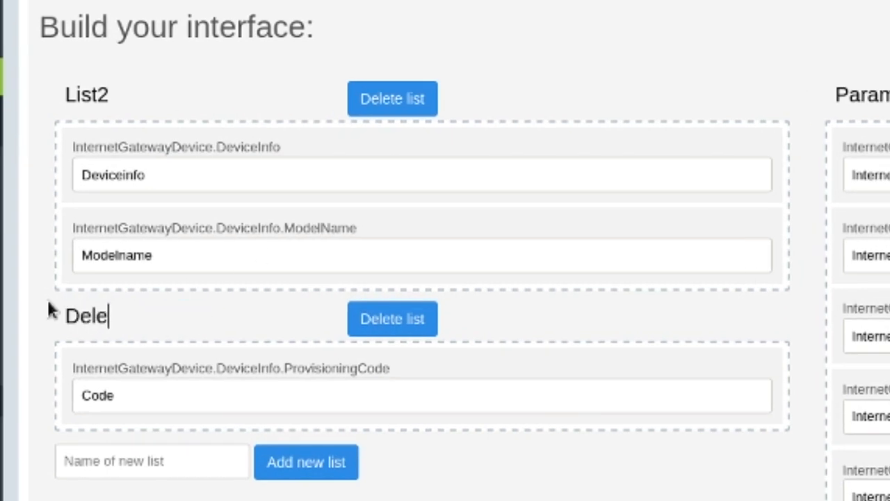
{"action": "left_click", "coordinate": [403, 325]}
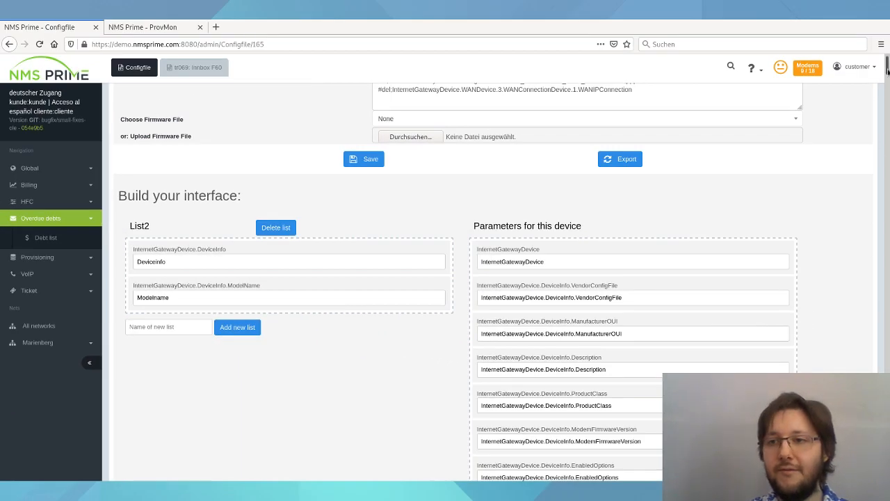
- Check the end of the device parameter list for the ProvisioningCode parameter and review the #monitoring entry in the config file parameters
{"action": "left_click_drag", "start_coordinate": [887, 69], "coordinate": [886, 459]}
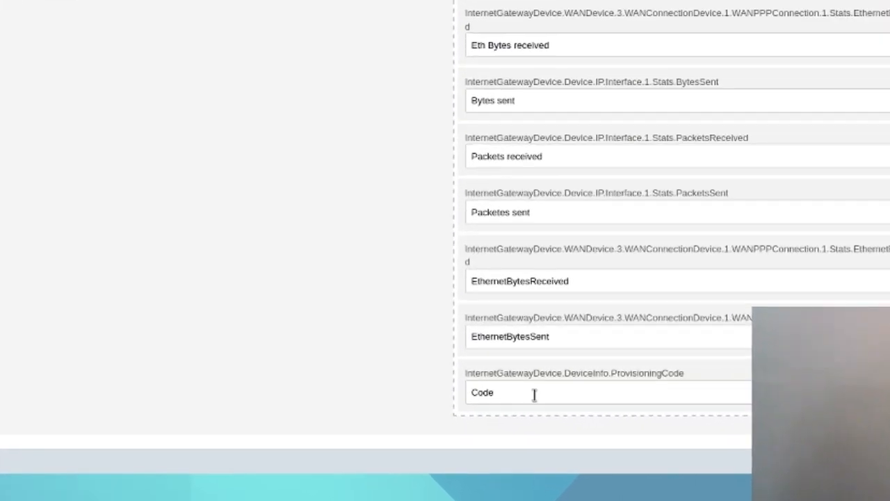
{"action": "double_click", "coordinate": [520, 429]}
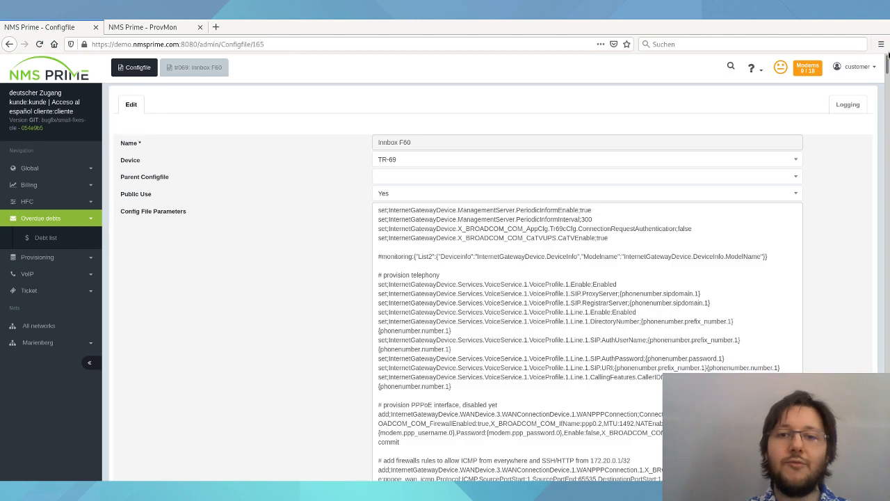
{"action": "scroll", "coordinate": [272, 338], "scroll_direction": "down", "scroll_amount": 1}
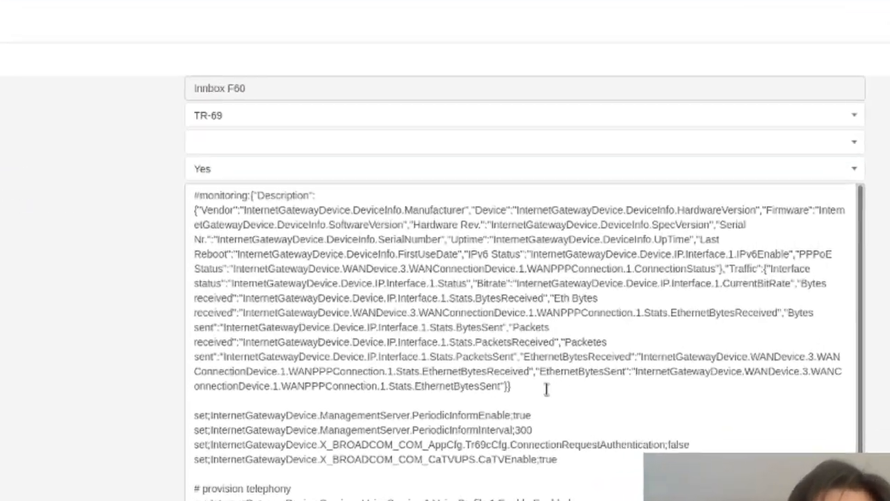
- Review the full #monitoring entry of the Innbox F60 configfile and its Description and Traffic lists in the interface builder
{"action": "left_click_drag", "start_coordinate": [580, 331], "coordinate": [426, 254]}
{"action": "left_click_drag", "start_coordinate": [148, 268], "coordinate": [6, 191]}
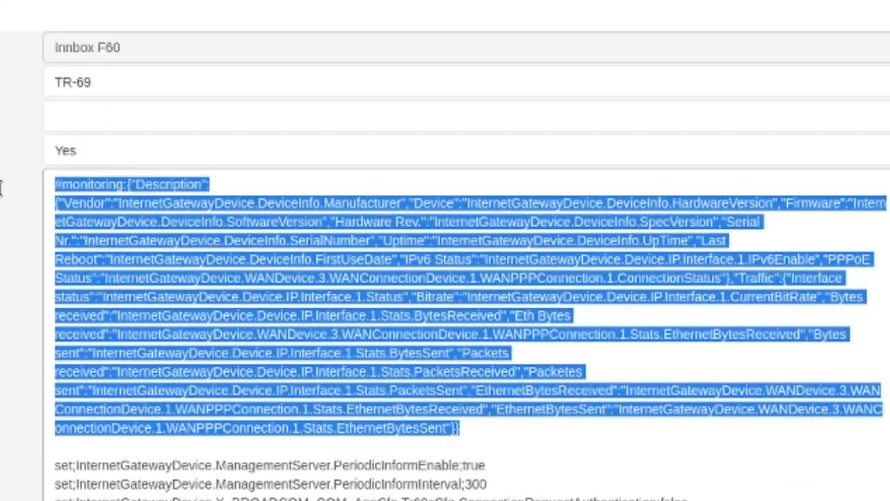
{"action": "scroll", "coordinate": [314, 270], "scroll_direction": "down", "scroll_amount": 10}
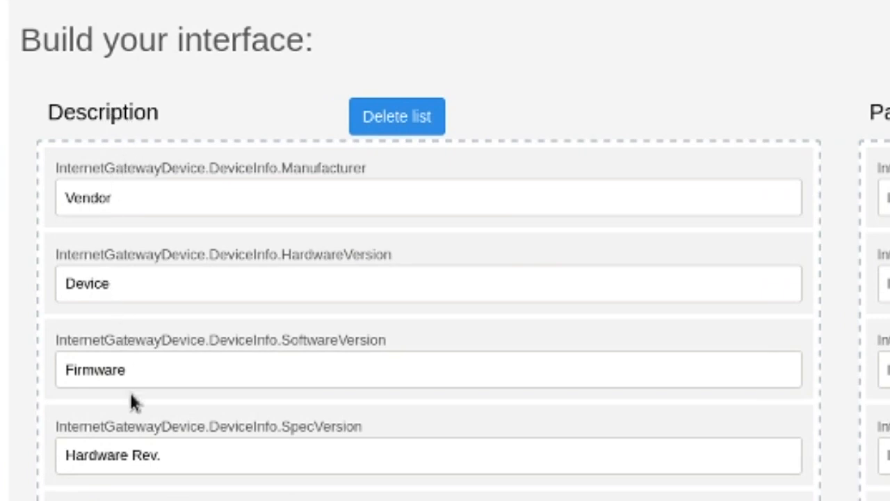
{"action": "scroll", "coordinate": [10, 407], "scroll_direction": "down", "scroll_amount": 10}
{"action": "scroll", "coordinate": [10, 303], "scroll_direction": "down", "scroll_amount": 1}
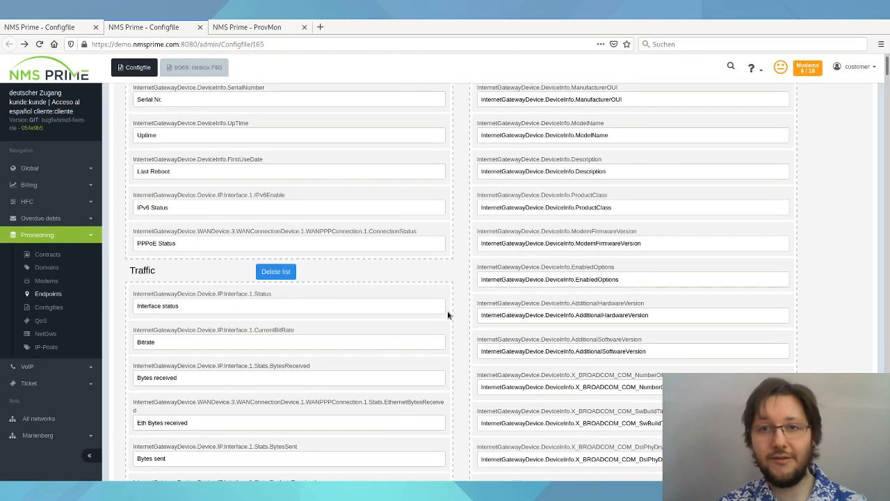
{"action": "scroll", "coordinate": [456, 258], "scroll_direction": "up", "scroll_amount": 3}
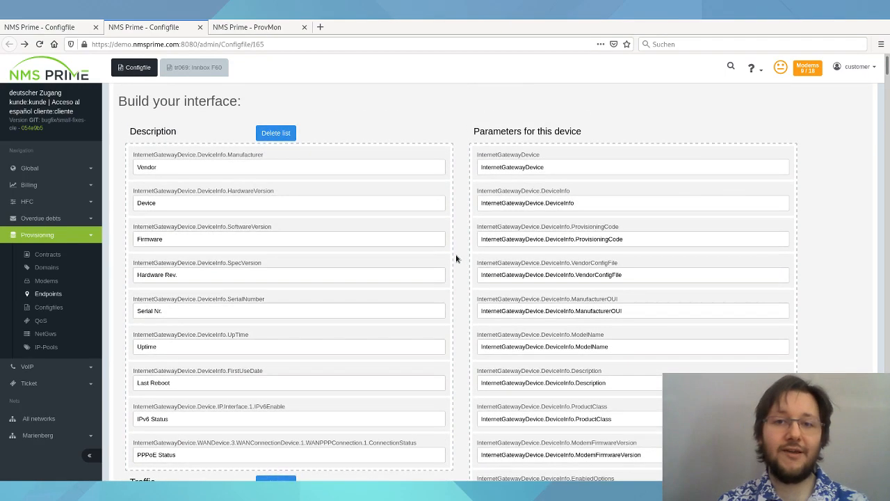
{"action": "scroll", "coordinate": [438, 230], "scroll_direction": "up", "scroll_amount": 3}
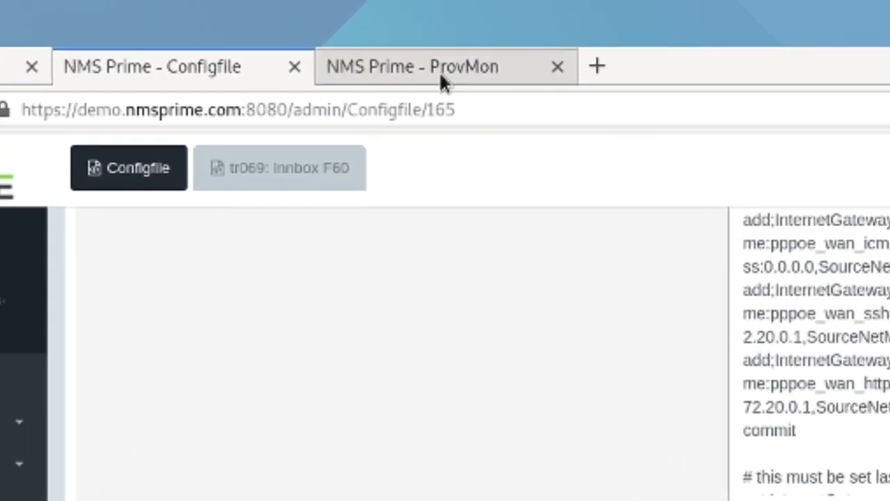
- Open the modem's ProvMon analysis page and examine the Description section of its real-time values
{"action": "left_click", "coordinate": [381, 58]}
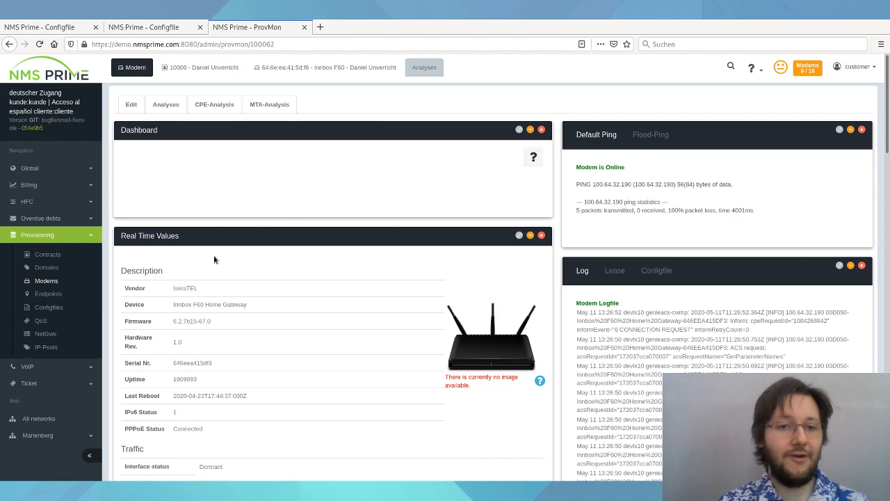
{"action": "scroll", "coordinate": [245, 273], "scroll_direction": "down", "scroll_amount": 3}
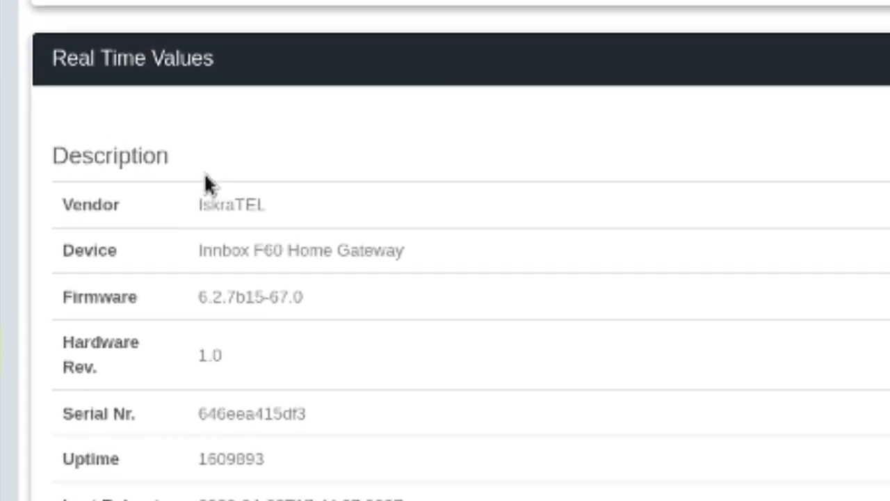
{"action": "double_click", "coordinate": [110, 150]}
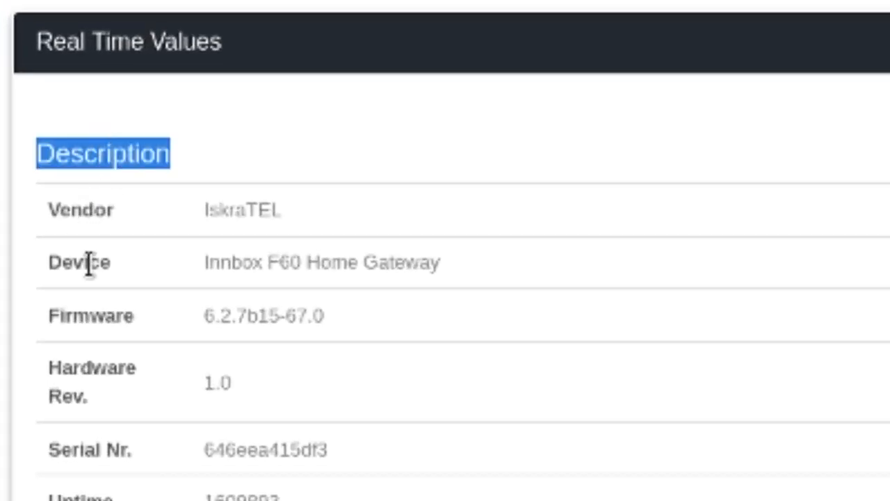
{"action": "double_click", "coordinate": [72, 226]}
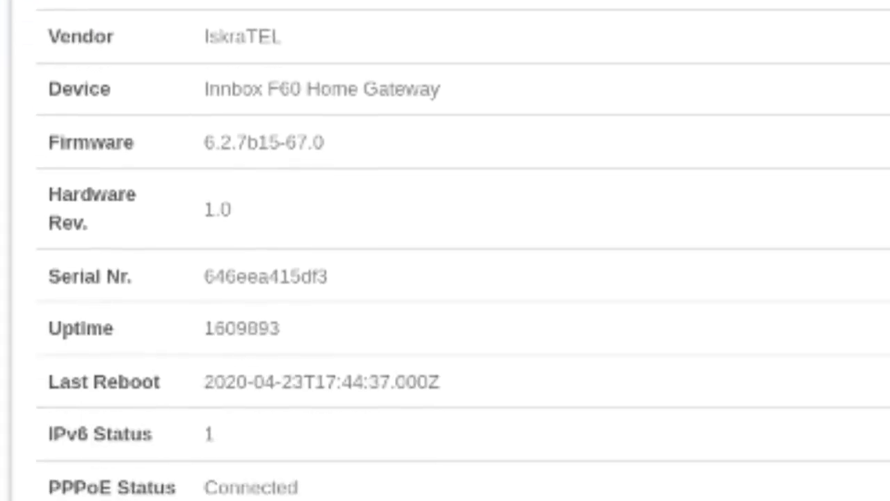